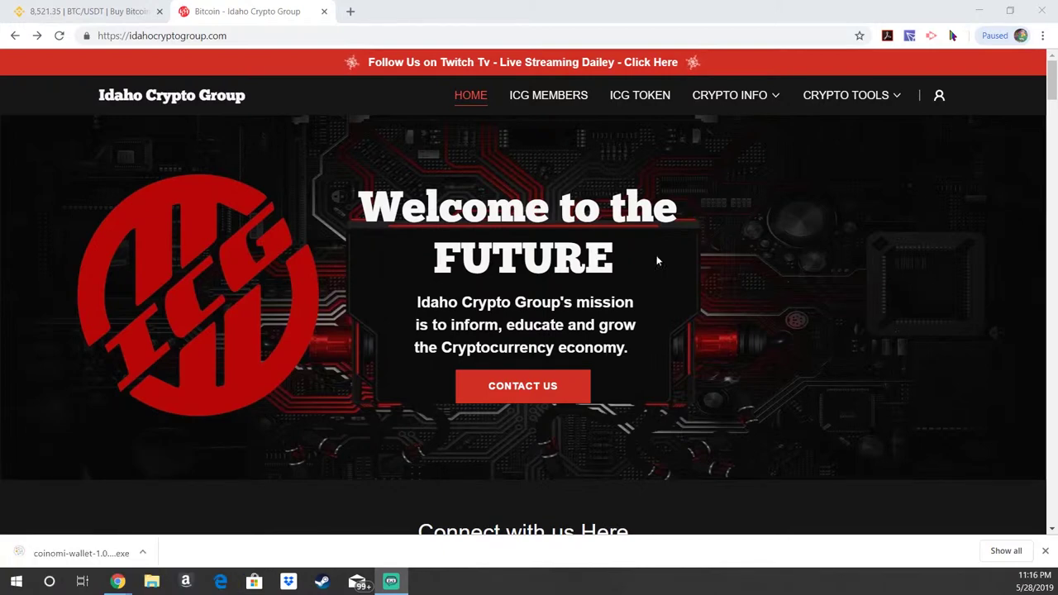
Step: Open the Crypto Wallets card under Crypto Tools to list Exodus, Coinomi and Tron
left_click(236, 36)
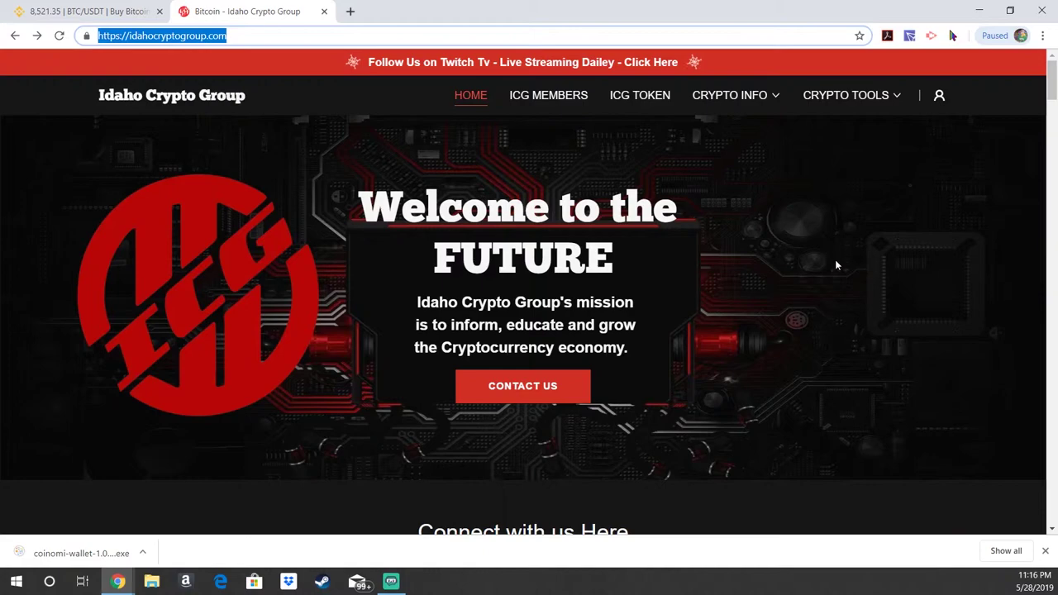
scroll(834, 260, "down", 8)
scroll(834, 271, "down", 20)
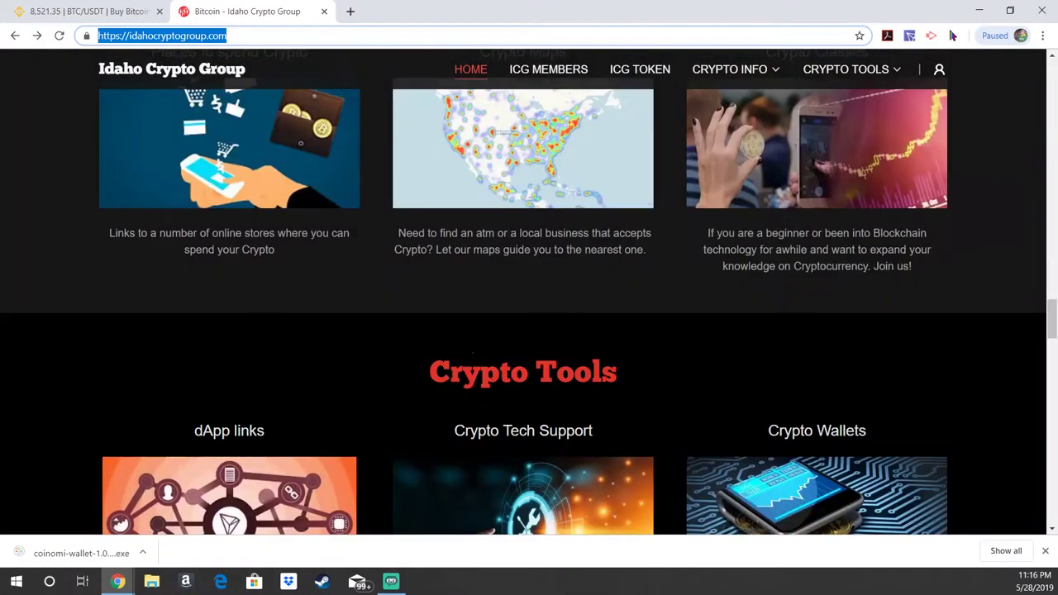
scroll(791, 267, "down", 3)
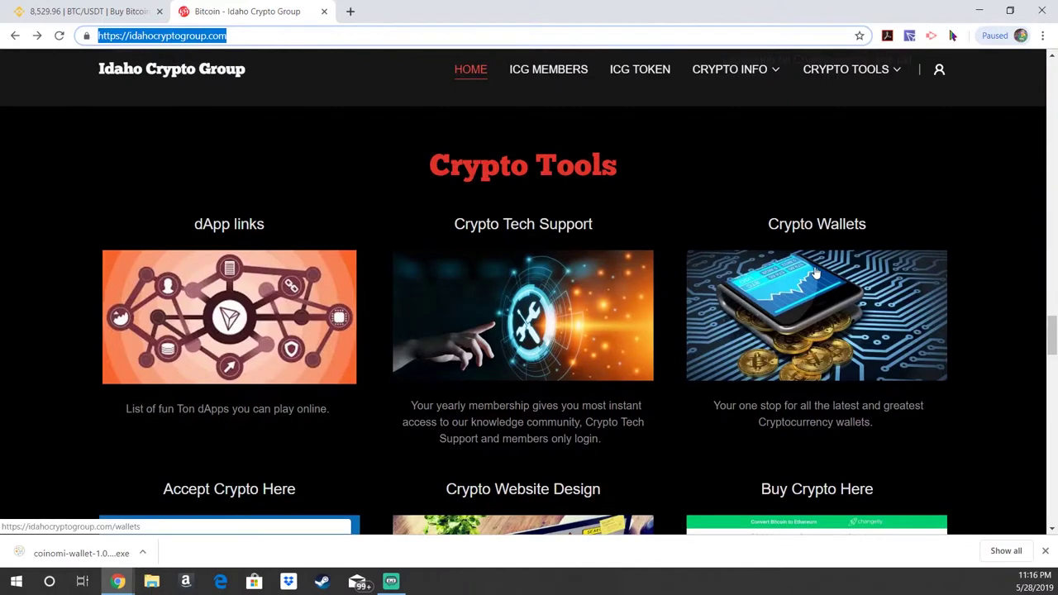
left_click(810, 299)
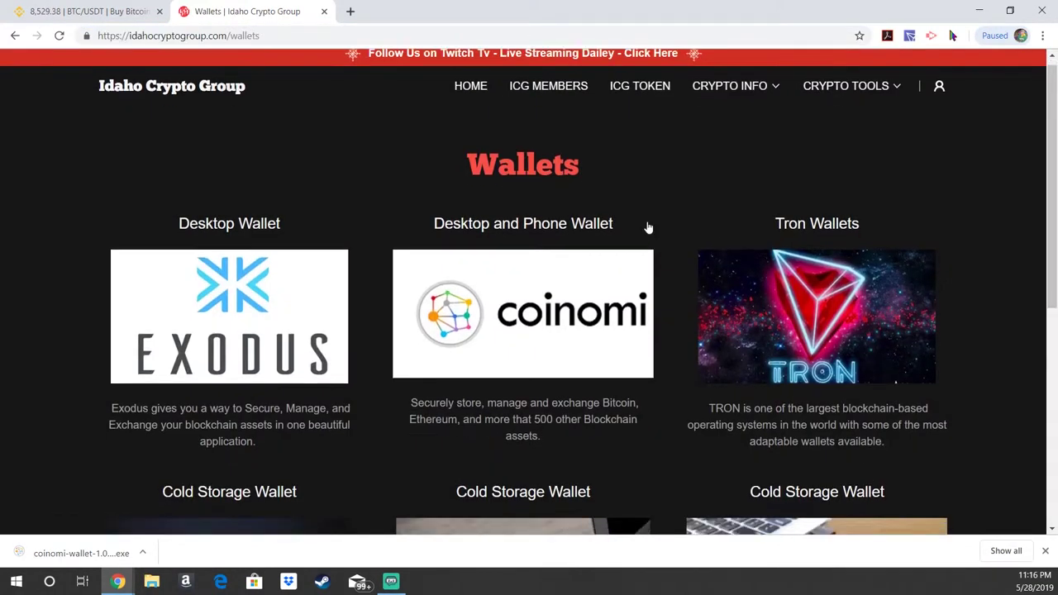
scroll(649, 227, "down", 2)
scroll(619, 220, "up", 1)
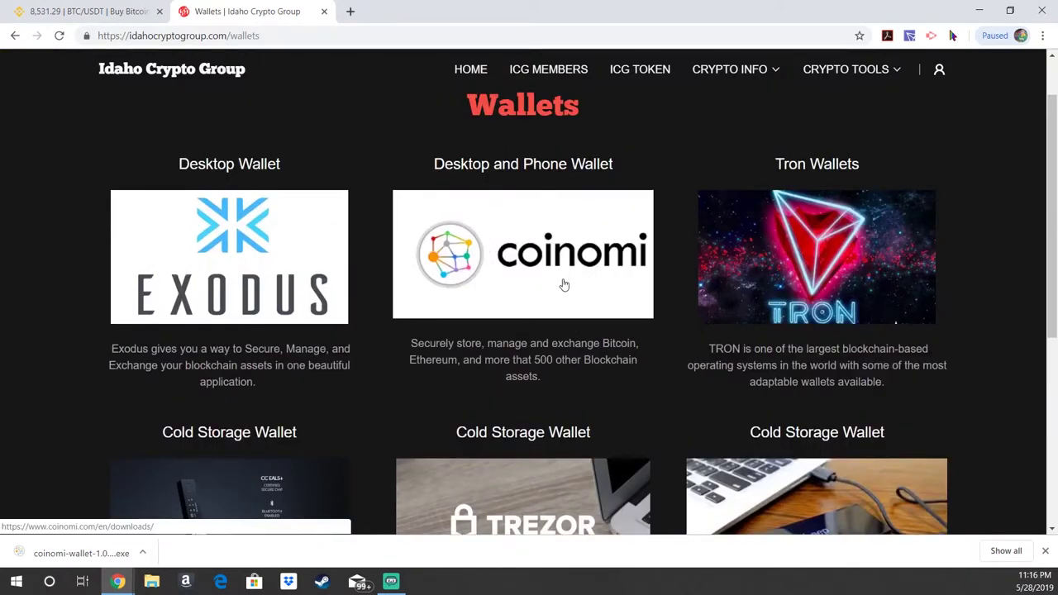
scroll(378, 363, "down", 1)
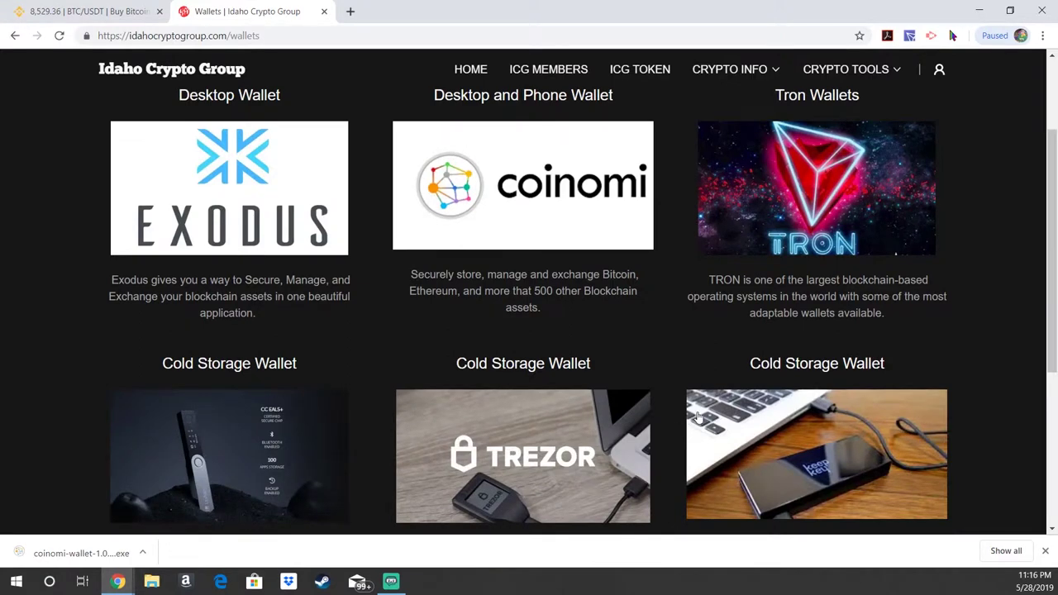
scroll(909, 409, "up", 1)
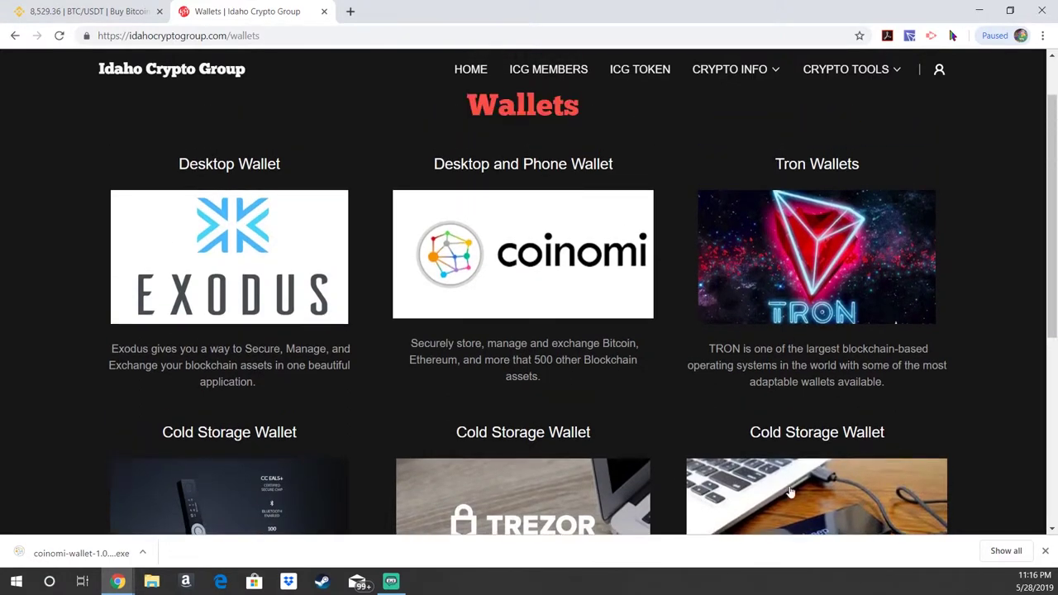
Step: Download the Coinomi Wallet for Windows installer (coinomi-wallet-1.0.10-win64.exe) from the Coinomi downloads page
left_click(534, 261)
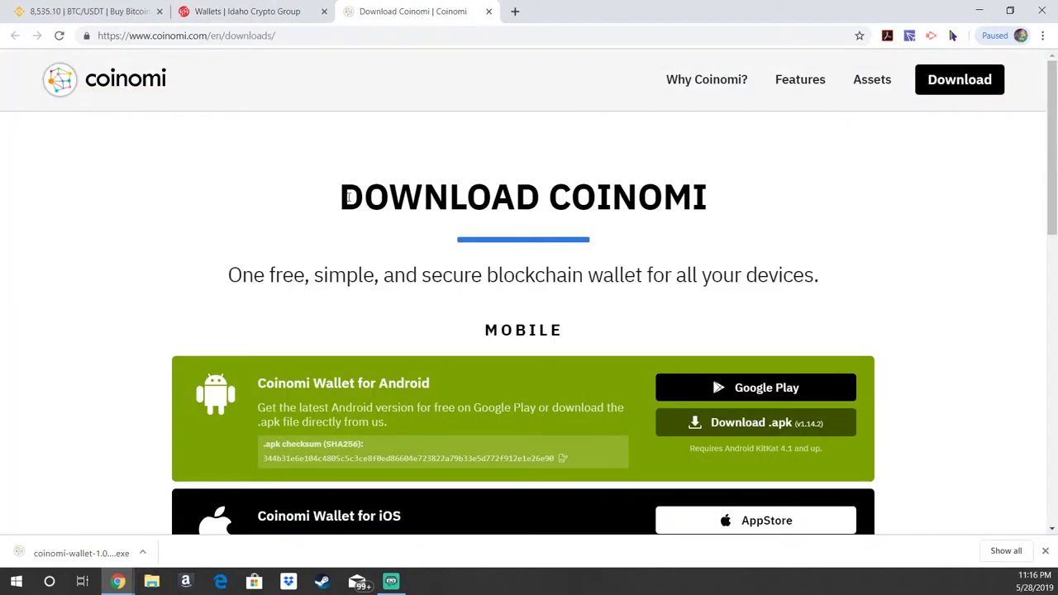
scroll(758, 188, "down", 2)
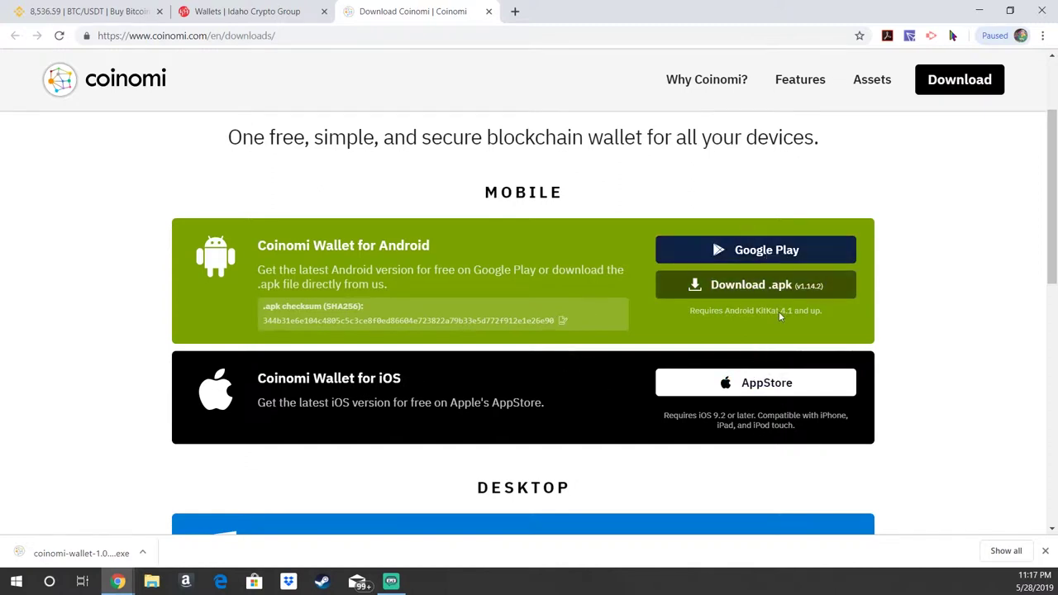
scroll(791, 248, "down", 1)
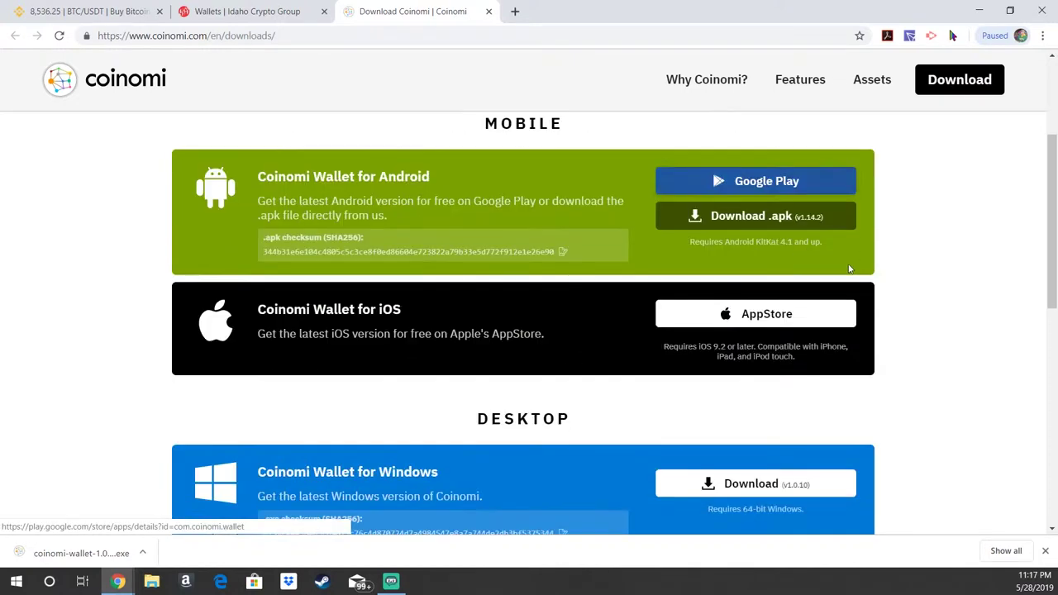
scroll(925, 311, "down", 1)
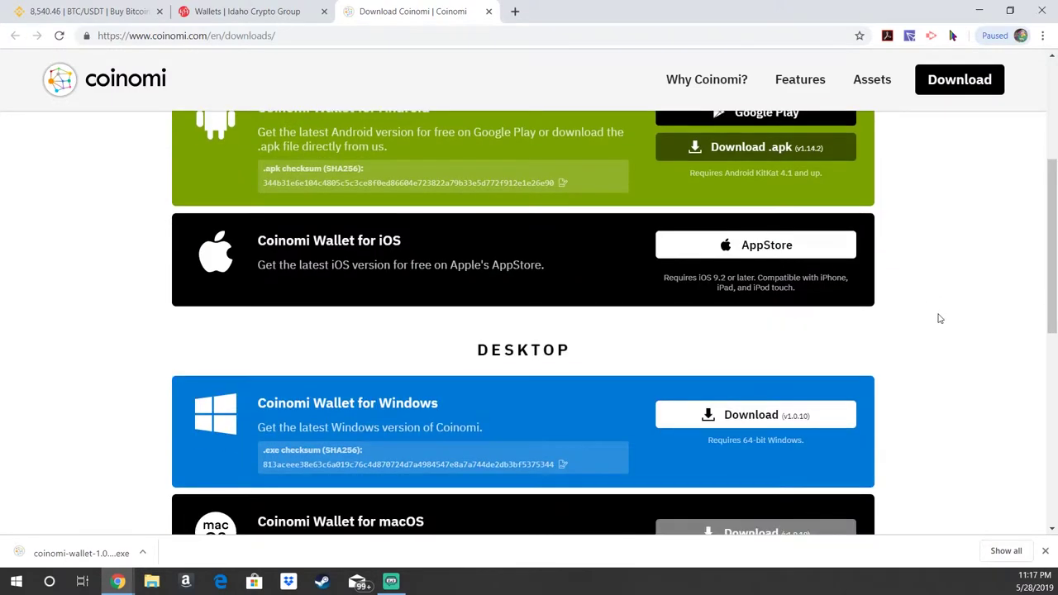
scroll(938, 305, "down", 1)
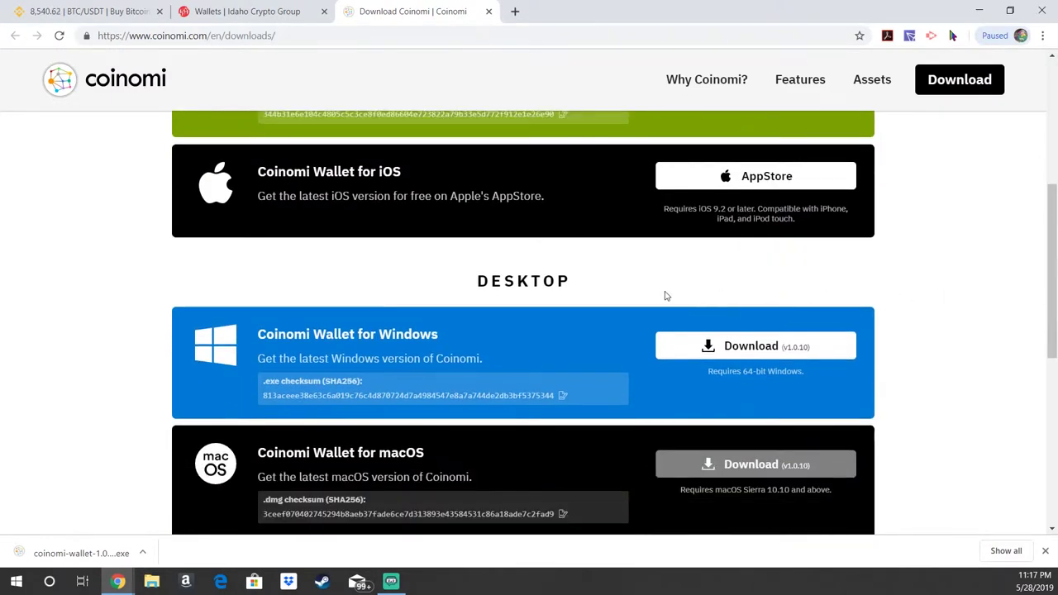
scroll(653, 285, "down", 1)
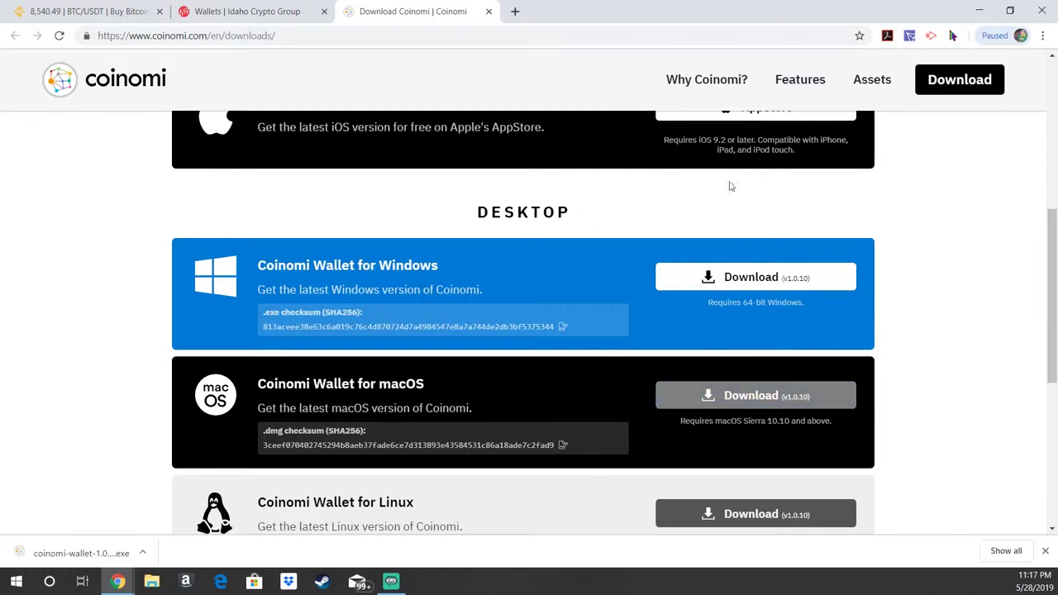
left_click(747, 278)
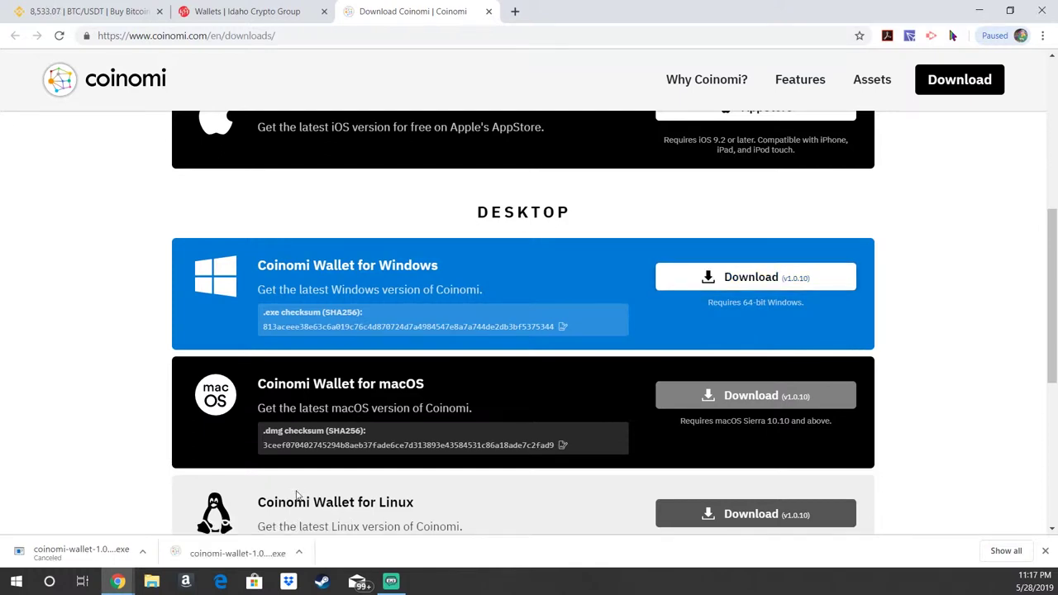
Step: Install Coinomi Wallet 1.0.10 to the default folder with a desktop shortcut, then launch it
left_click(239, 553)
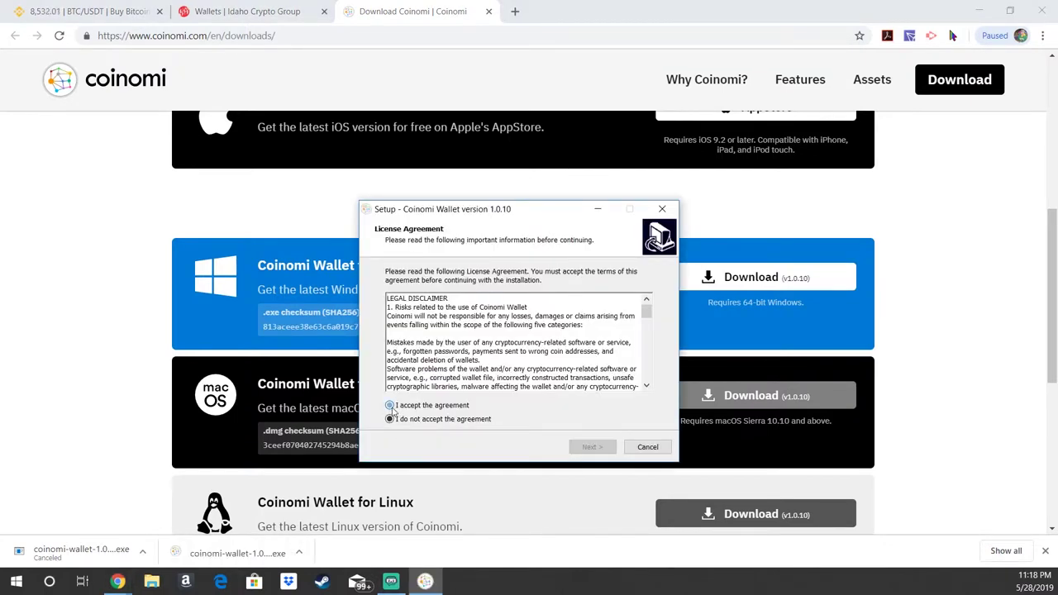
left_click(392, 407)
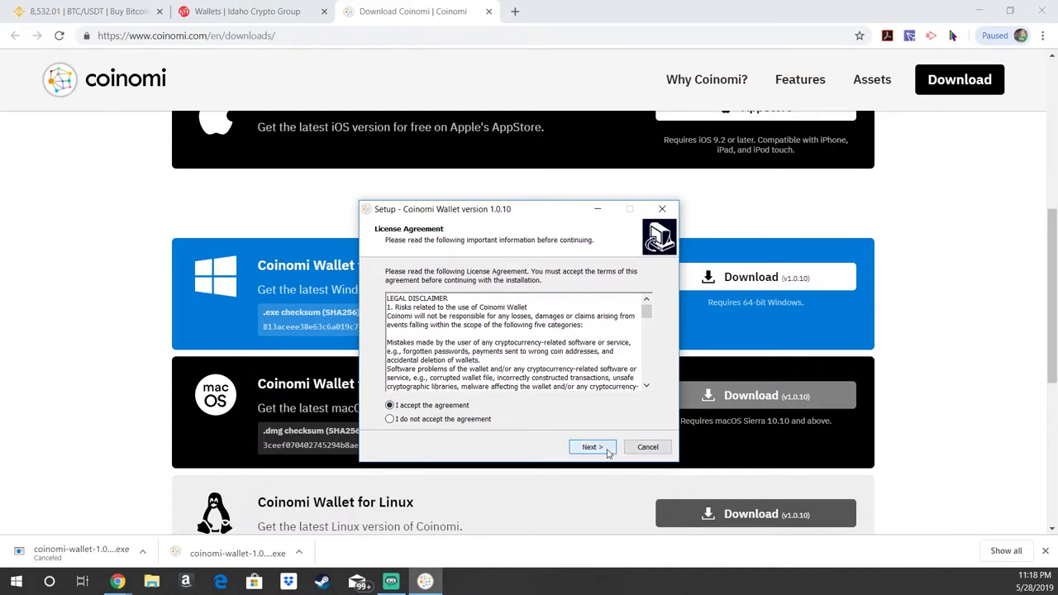
left_click(592, 447)
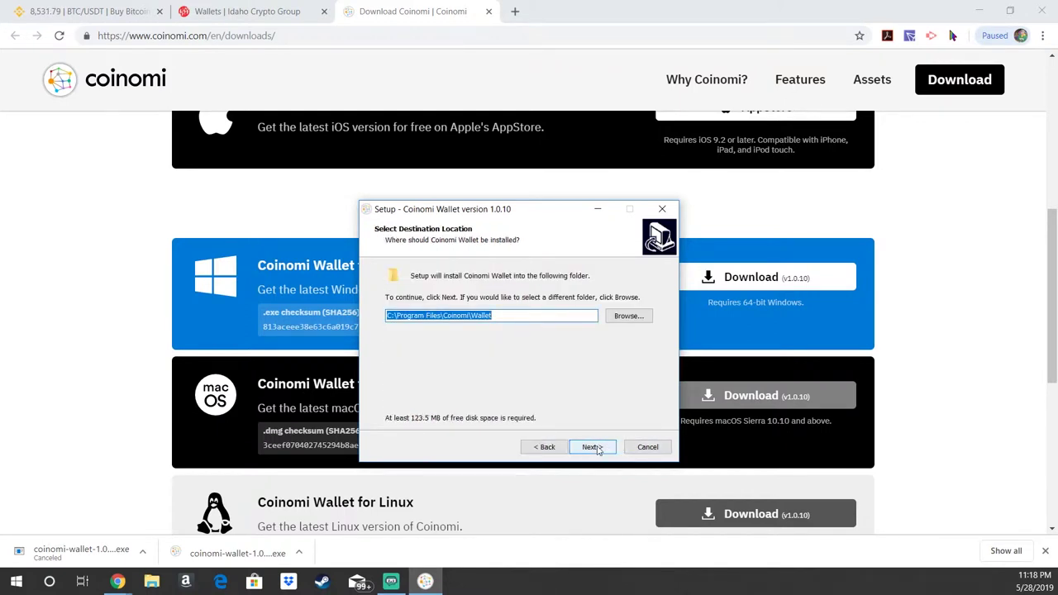
left_click(594, 447)
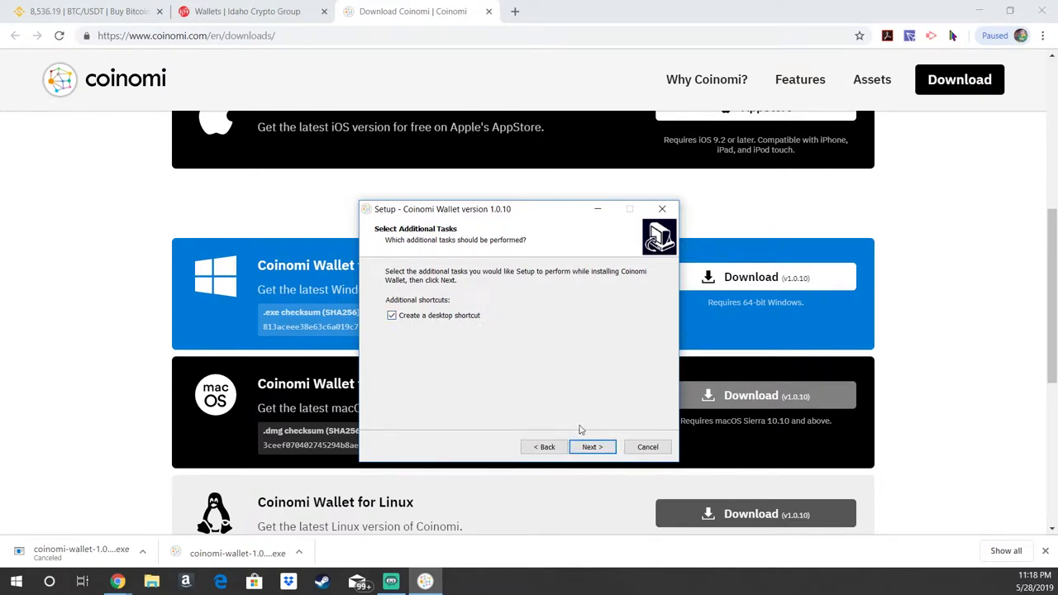
left_click(592, 447)
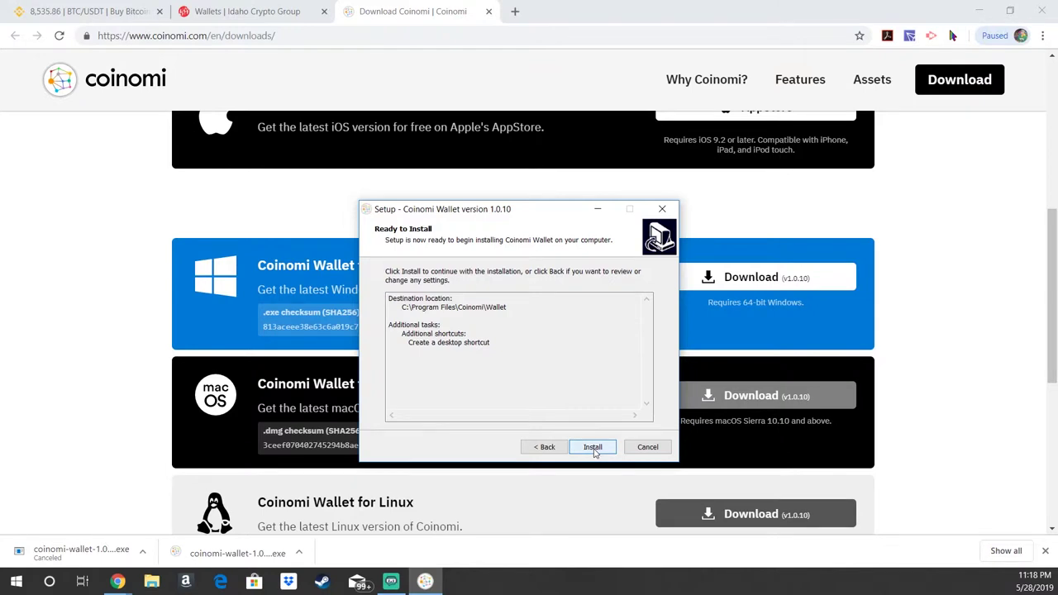
left_click(593, 449)
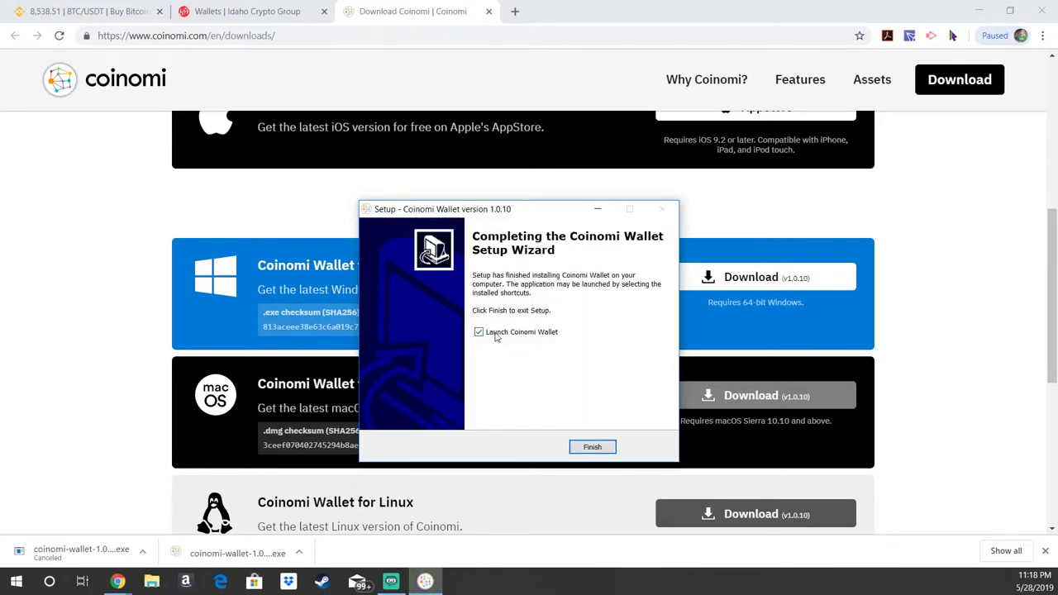
left_click(589, 447)
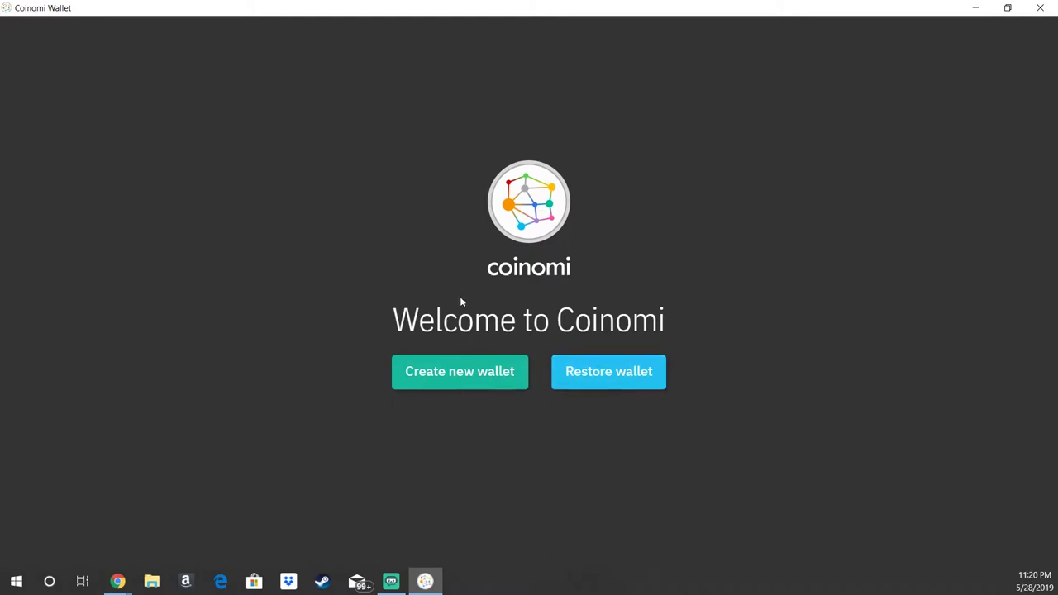
Step: Create a new wallet, review the 24-word recovery phrase, and mark it safely stored
left_click(463, 387)
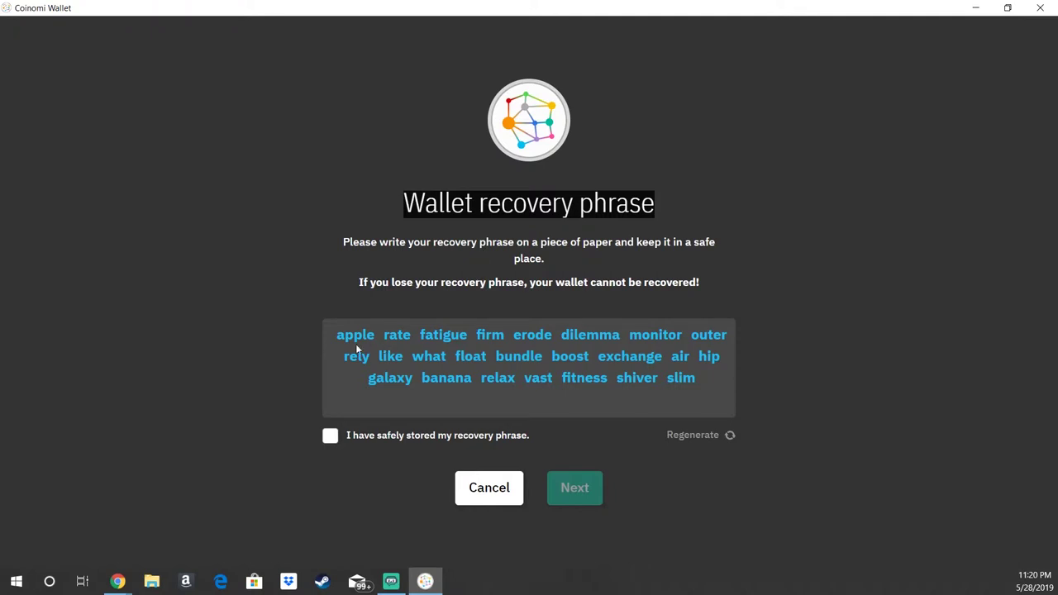
left_click_drag(338, 335, 724, 379)
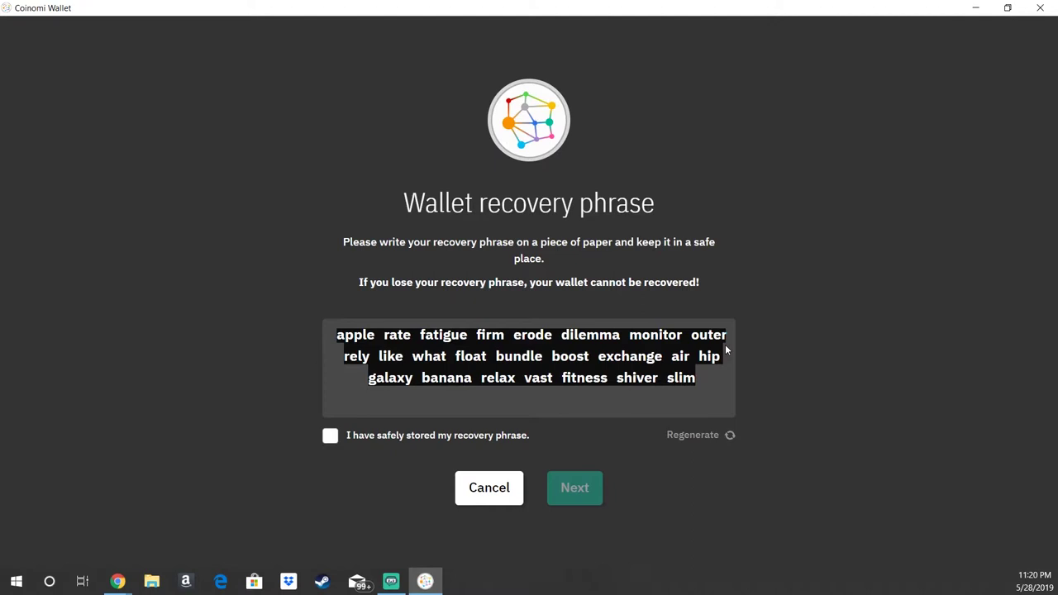
left_click(698, 382)
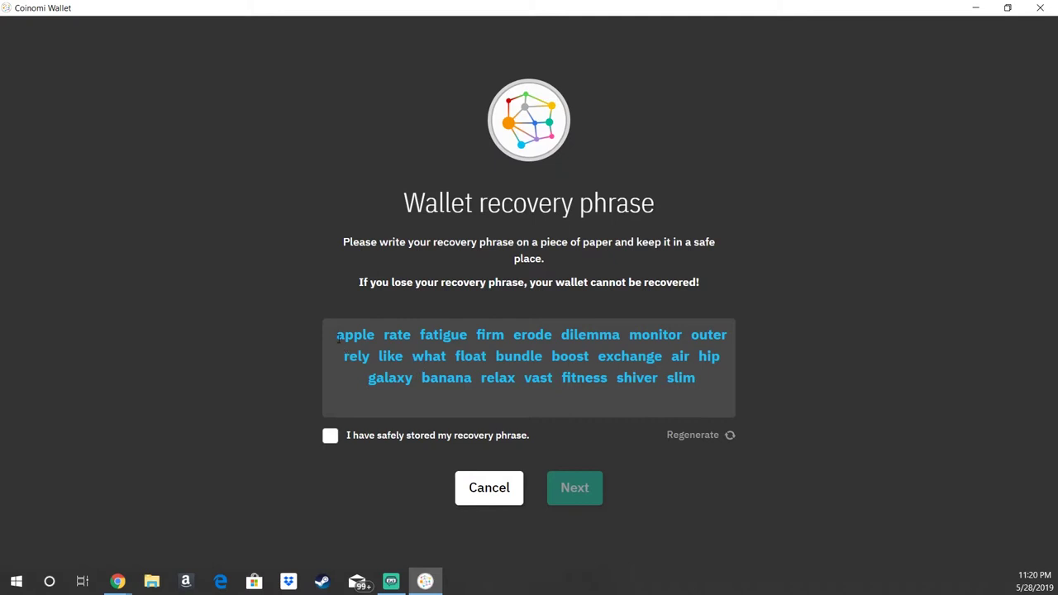
left_click_drag(336, 334, 719, 377)
left_click(720, 377)
left_click(330, 437)
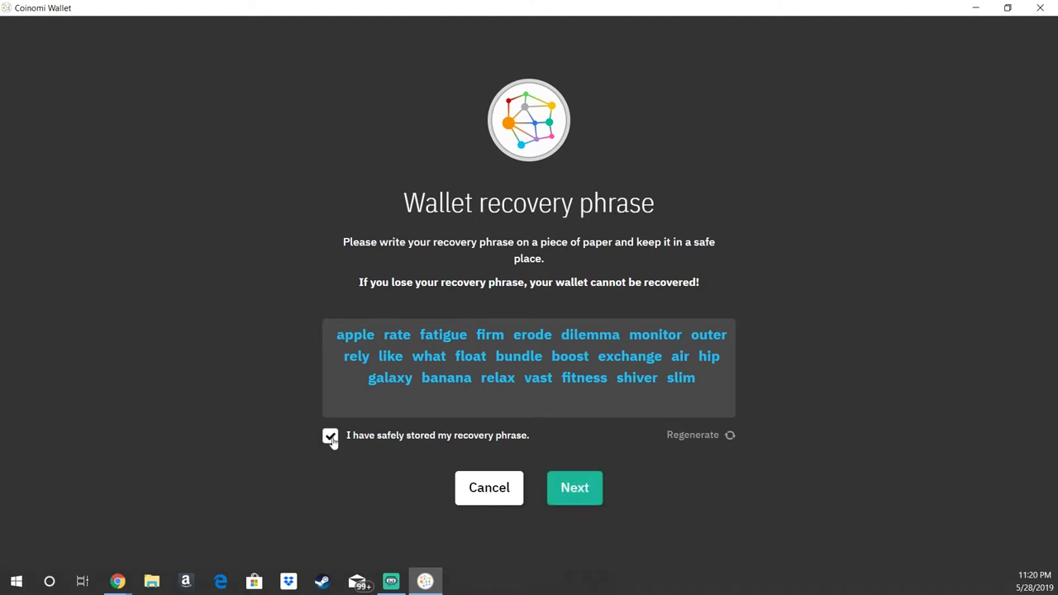
Step: Begin the recovery phrase confirmation, picking the first words in their original order
left_click(577, 490)
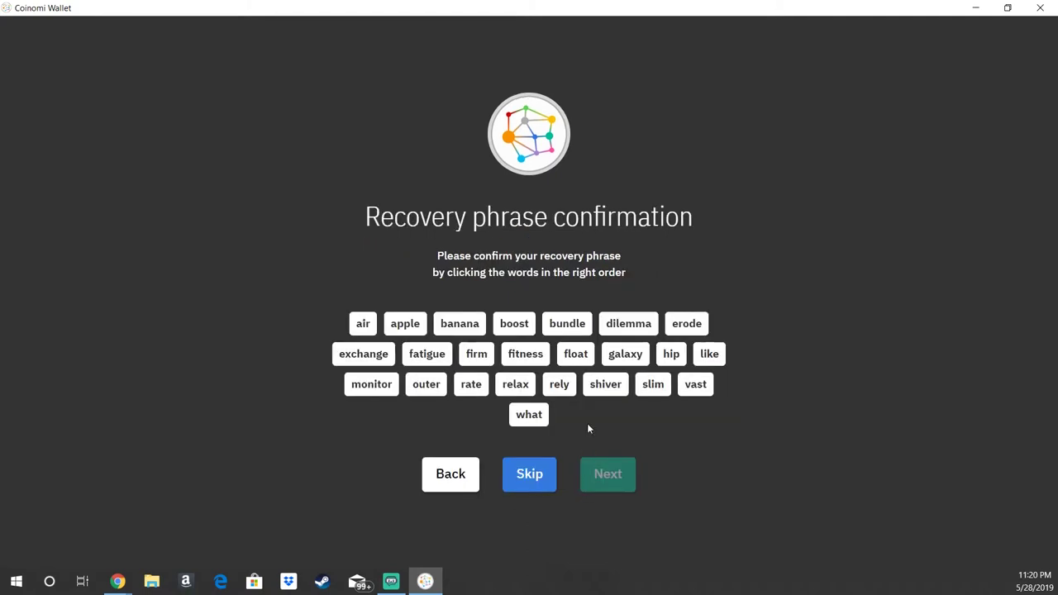
left_click(620, 323)
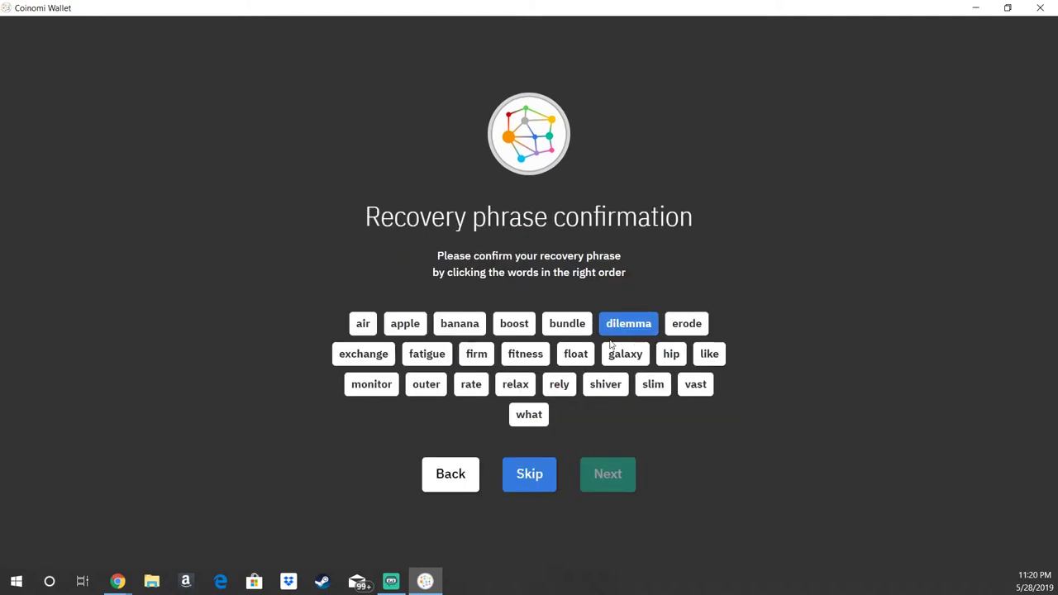
left_click(601, 332)
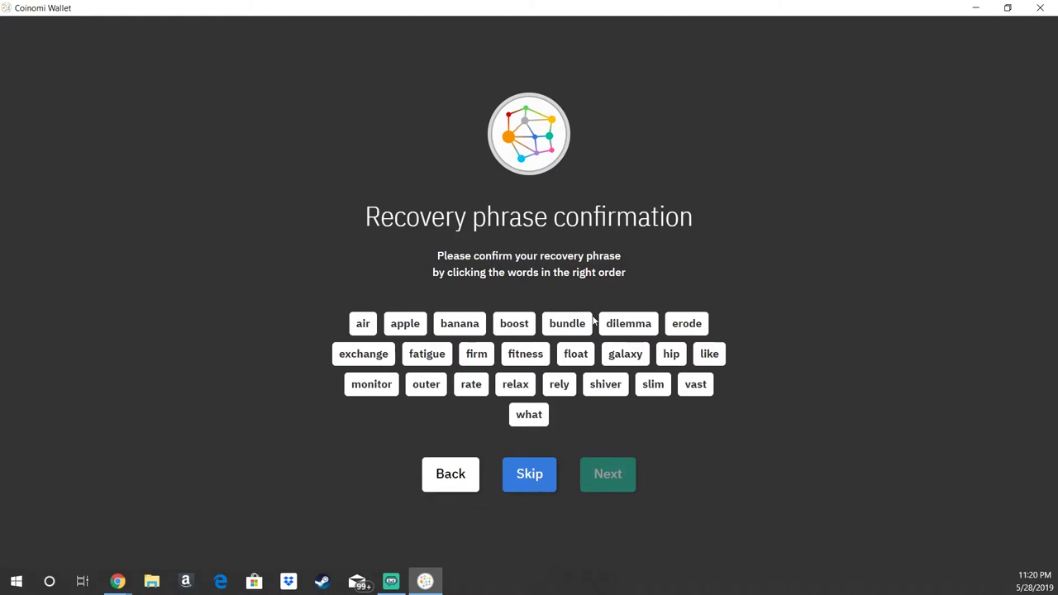
left_click(578, 325)
left_click(405, 323)
left_click(438, 458)
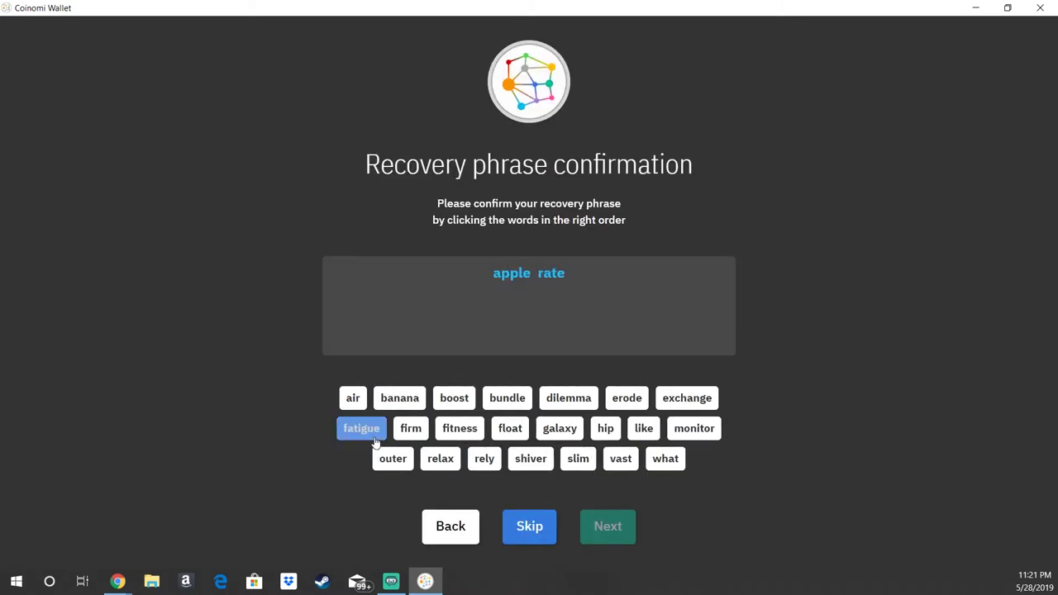
left_click(359, 427)
left_click(359, 427)
left_click(625, 398)
left_click(576, 398)
left_click(500, 428)
left_click(503, 428)
left_click(526, 429)
left_click(462, 428)
Step: Pick the remaining words to complete all 24 in order and submit the phrase
left_click(671, 428)
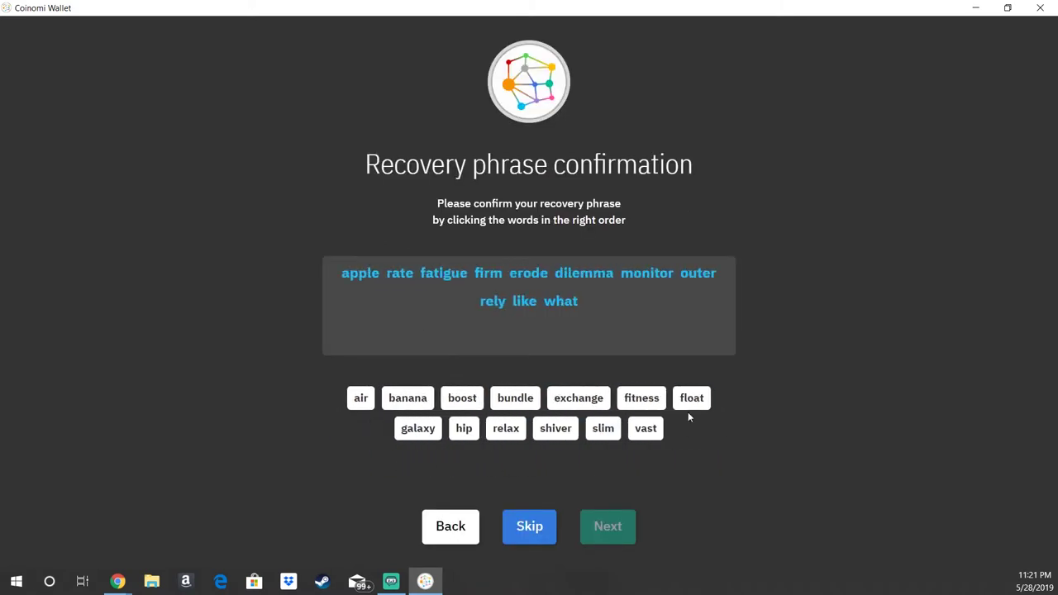
left_click(692, 397)
left_click(453, 398)
left_click(521, 398)
left_click(494, 403)
left_click(407, 399)
left_click(486, 399)
left_click(605, 399)
left_click(480, 399)
left_click(507, 399)
left_click(528, 399)
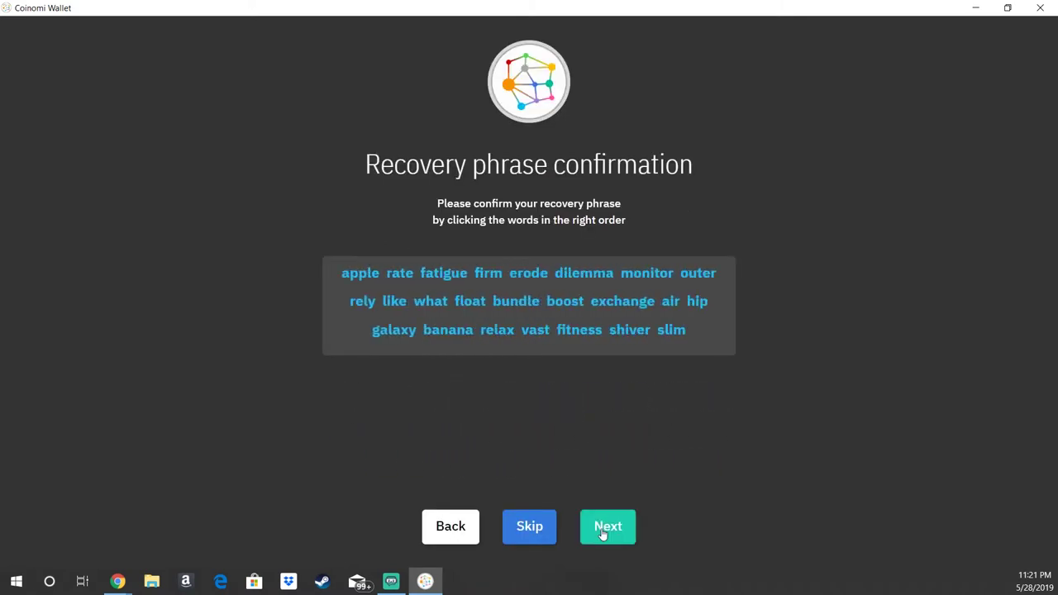
left_click(602, 533)
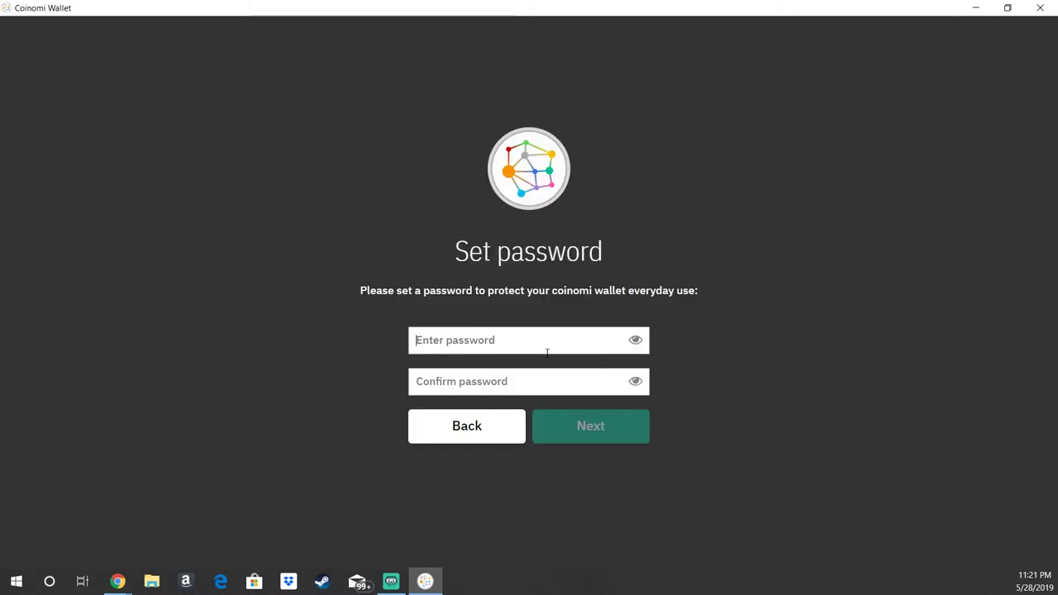
Step: Enter the wallet password in the Enter password field and repeat it in Confirm password
type("p")
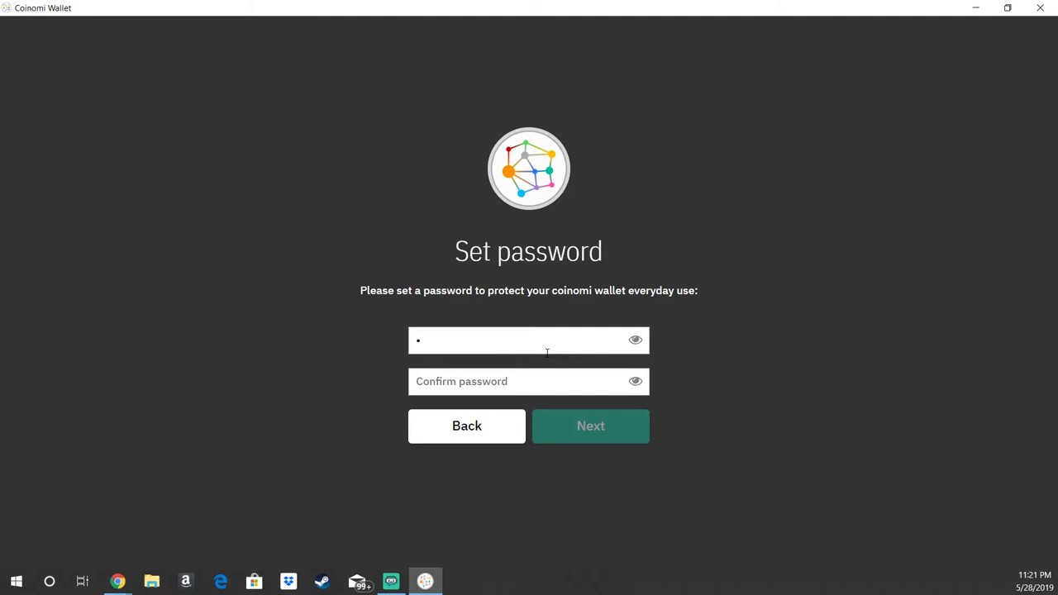
key("BackSpace")
key("ctrl+v")
type("***************")
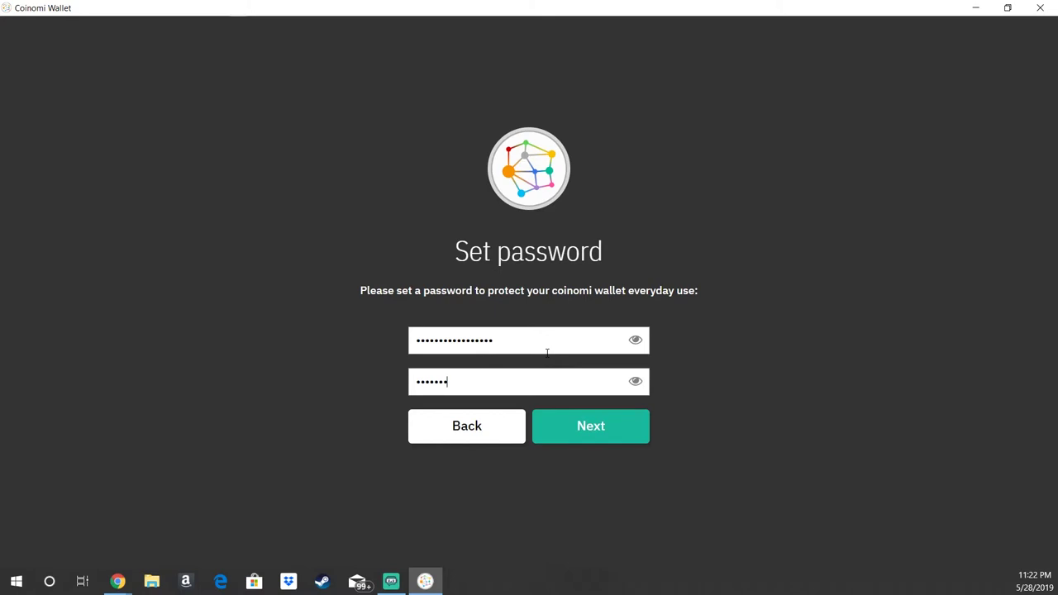
type("*********")
Step: Finish the password entry and select Bitcoin as the wallet's coin on Select coins
type("••")
left_click(621, 423)
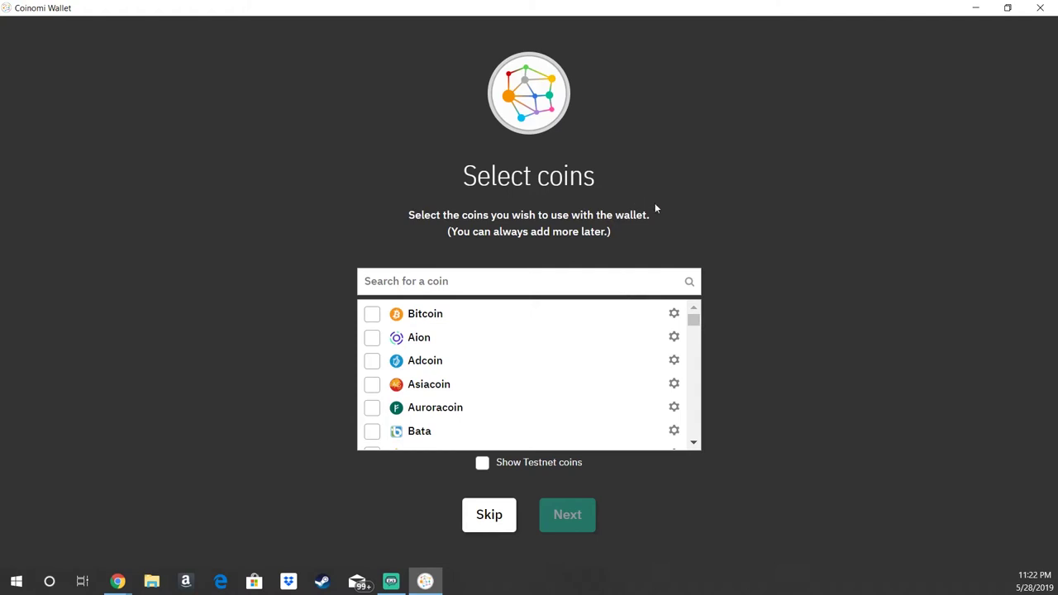
left_click(533, 343)
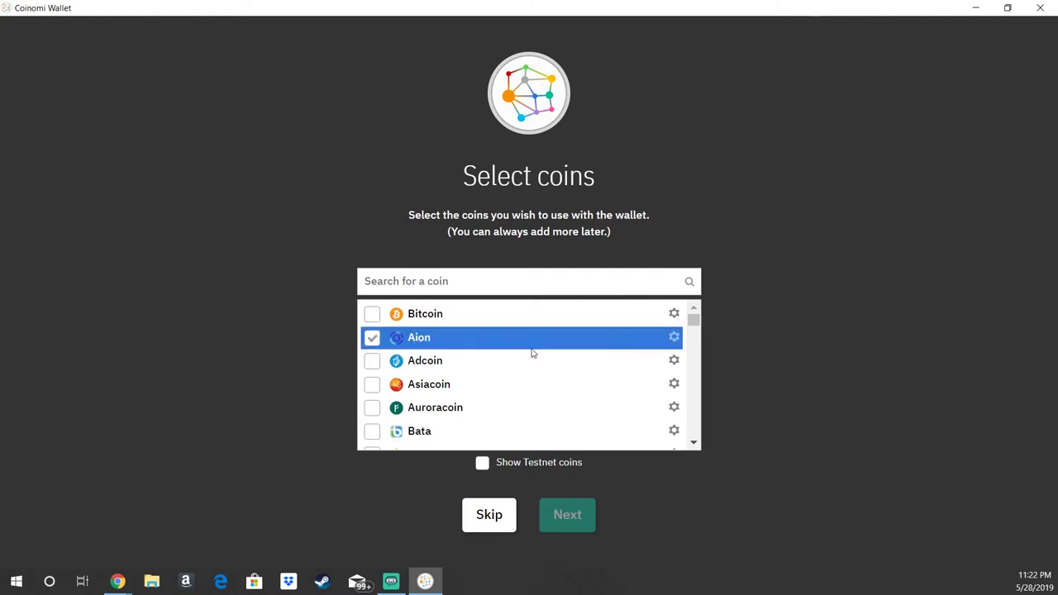
left_click(373, 314)
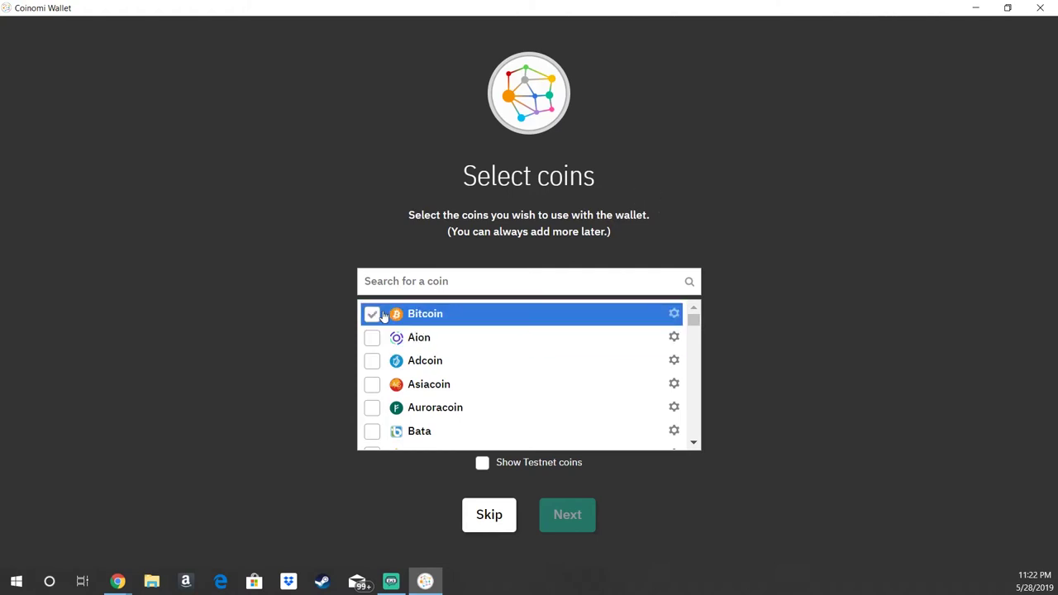
left_click(373, 314)
scroll(457, 365, "down", 3)
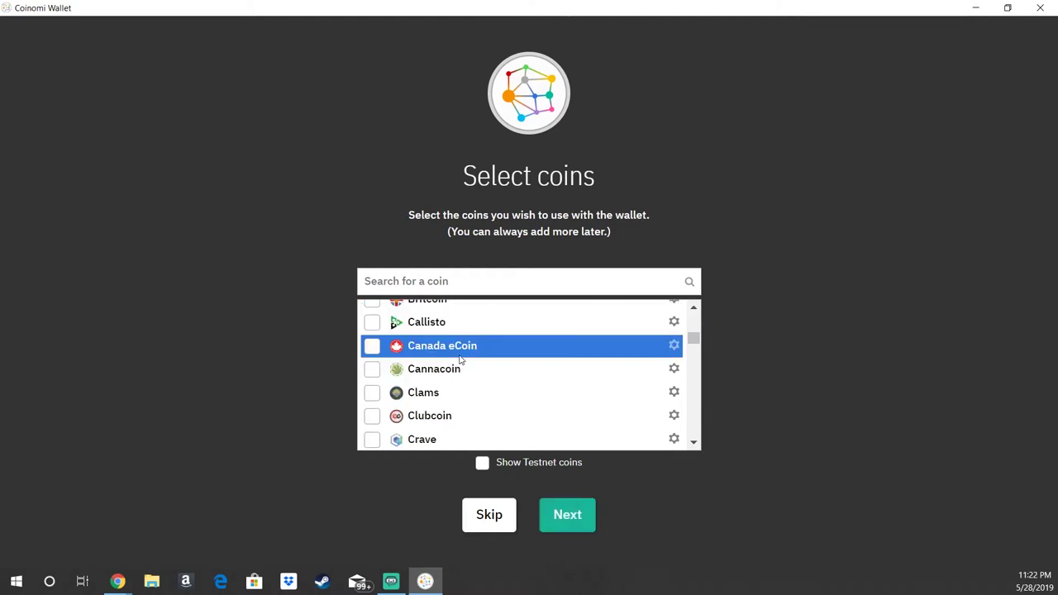
scroll(476, 366, "up", 3)
scroll(496, 368, "down", 3)
scroll(492, 372, "up", 3)
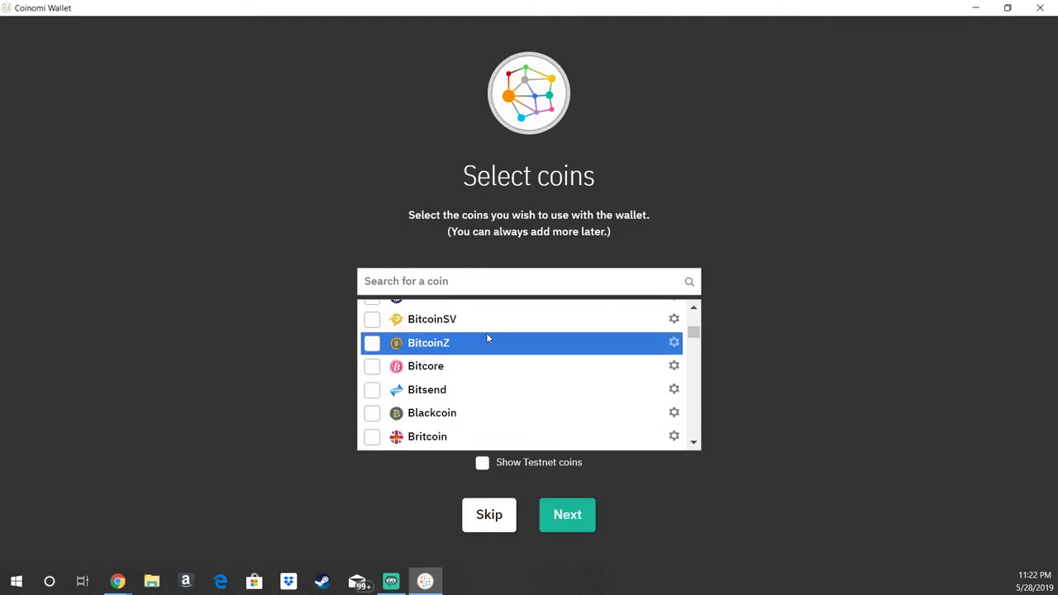
scroll(488, 347, "down", 3)
scroll(495, 361, "down", 9)
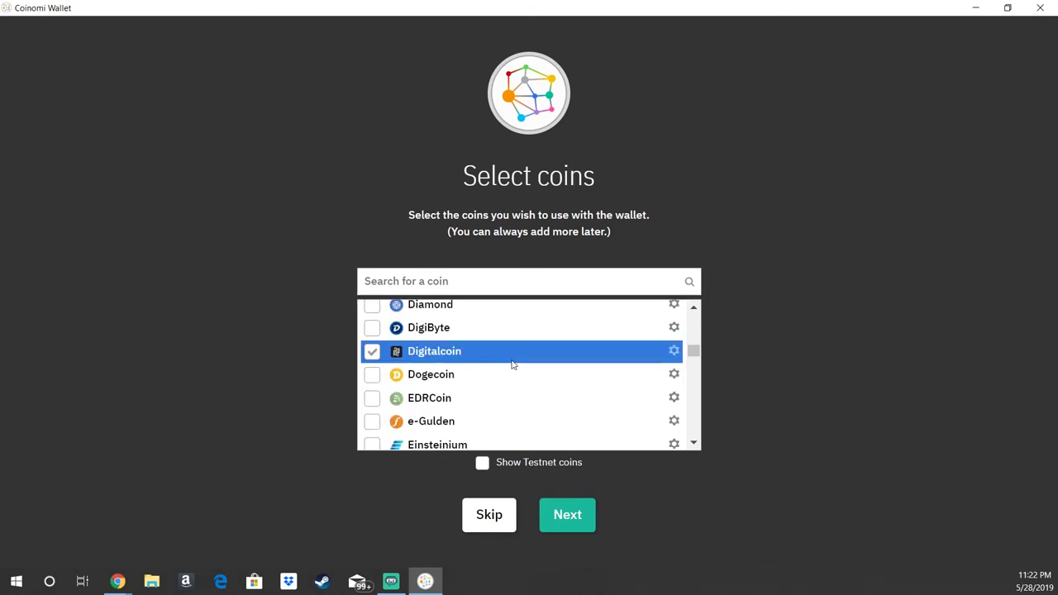
scroll(539, 362, "down", 5)
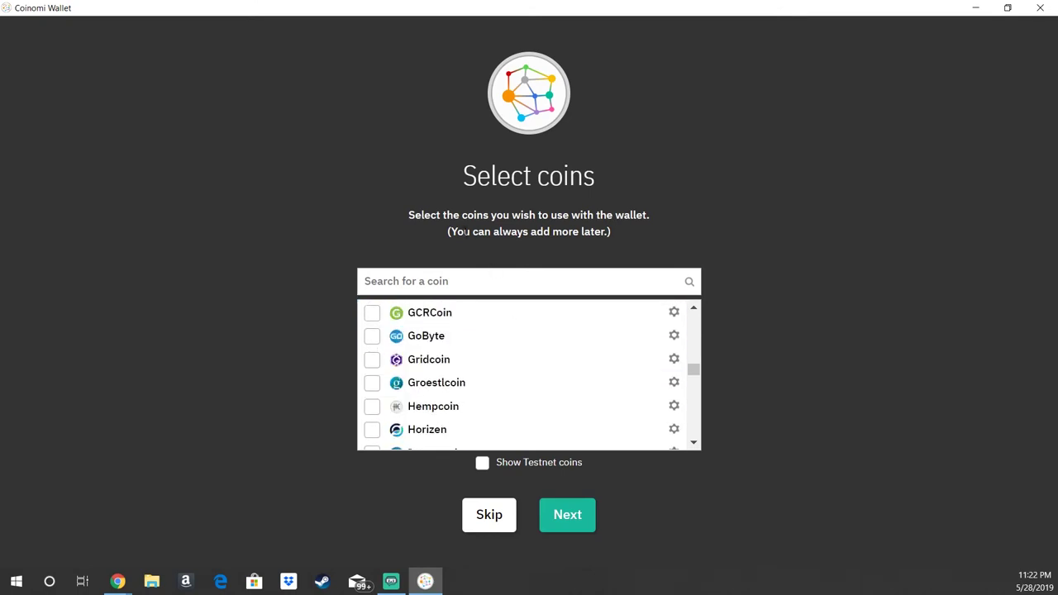
scroll(546, 380, "down", 3)
scroll(579, 389, "up", 15)
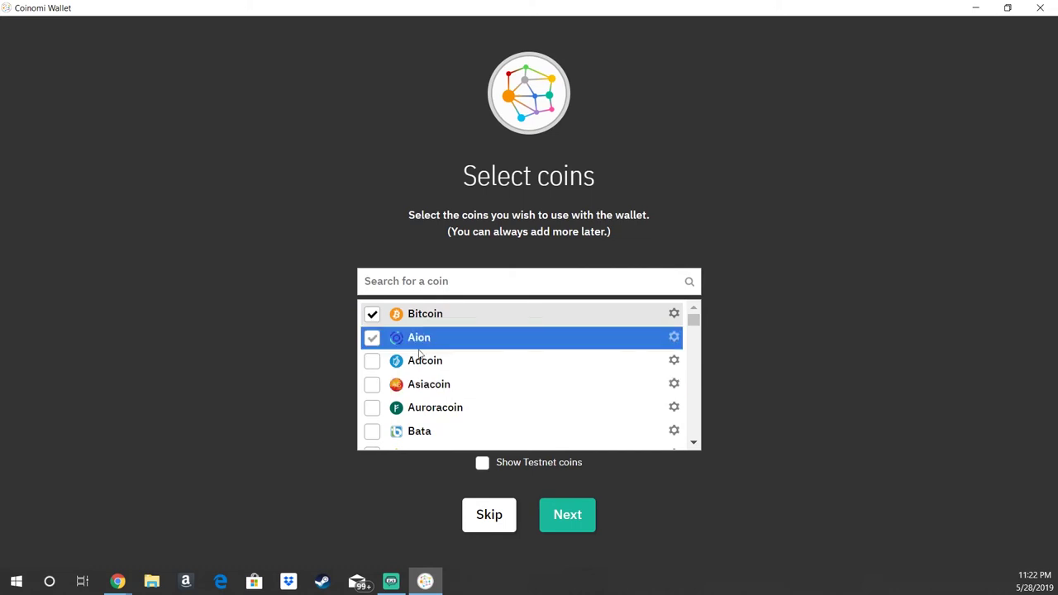
Step: Accept the terms of service to reach the Overview showing 0 BTC
left_click(567, 520)
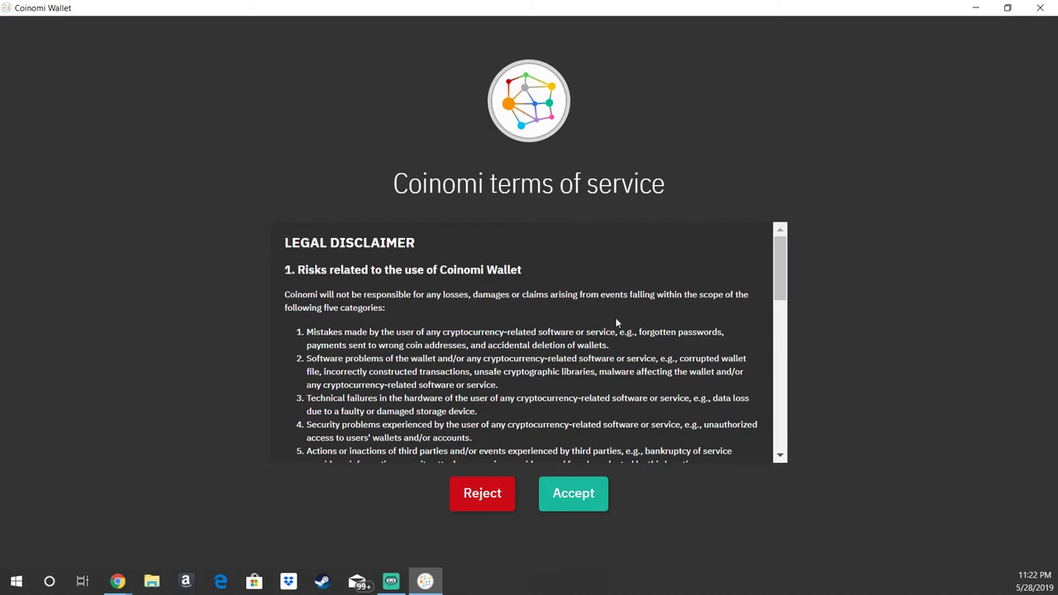
scroll(616, 322, "down", 10)
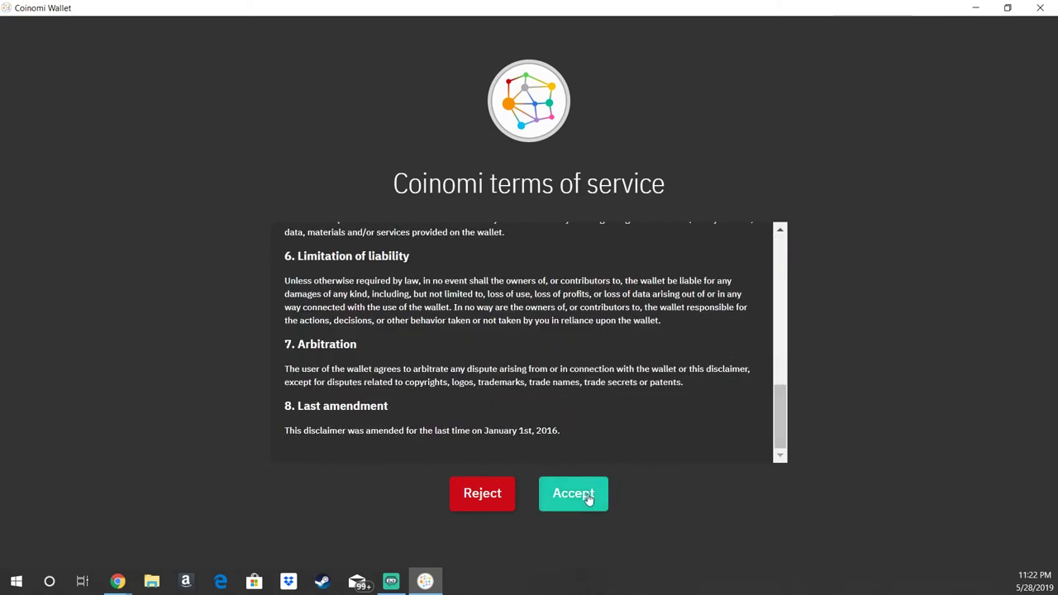
left_click(588, 497)
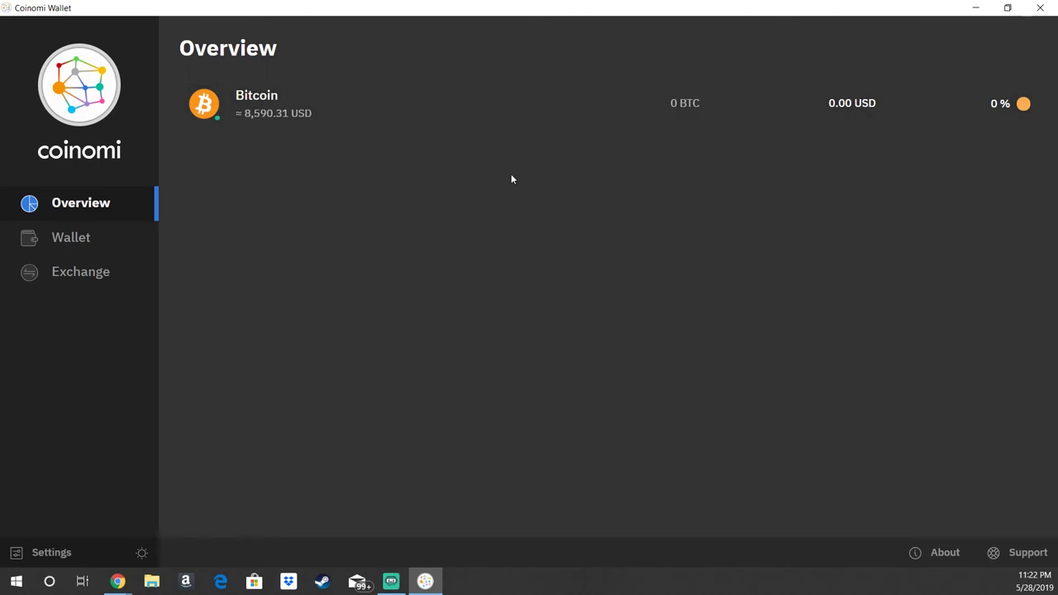
left_click(280, 113)
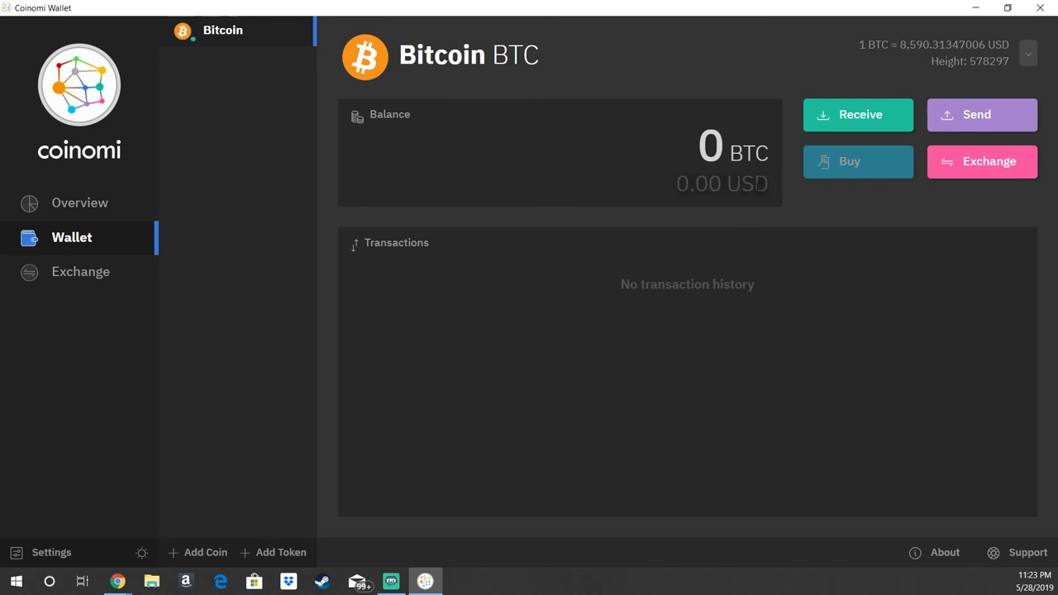
left_click(132, 203)
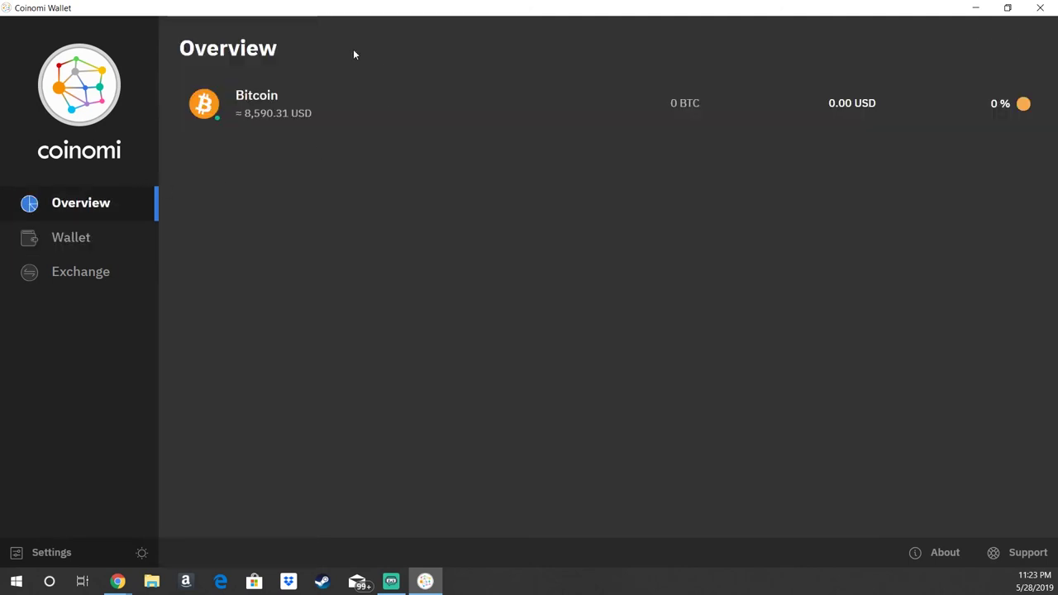